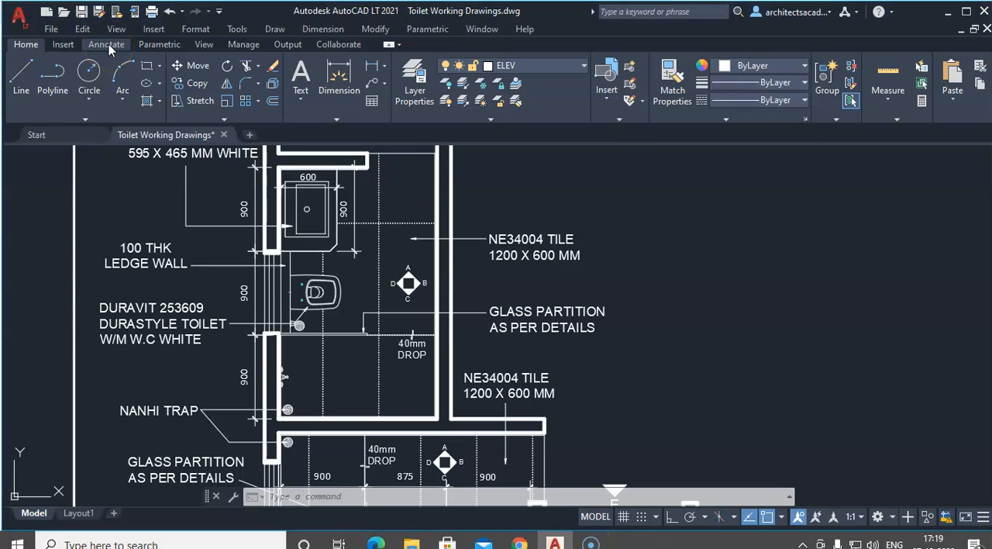
Step: Create a new text style named TEXT 200
click(106, 45)
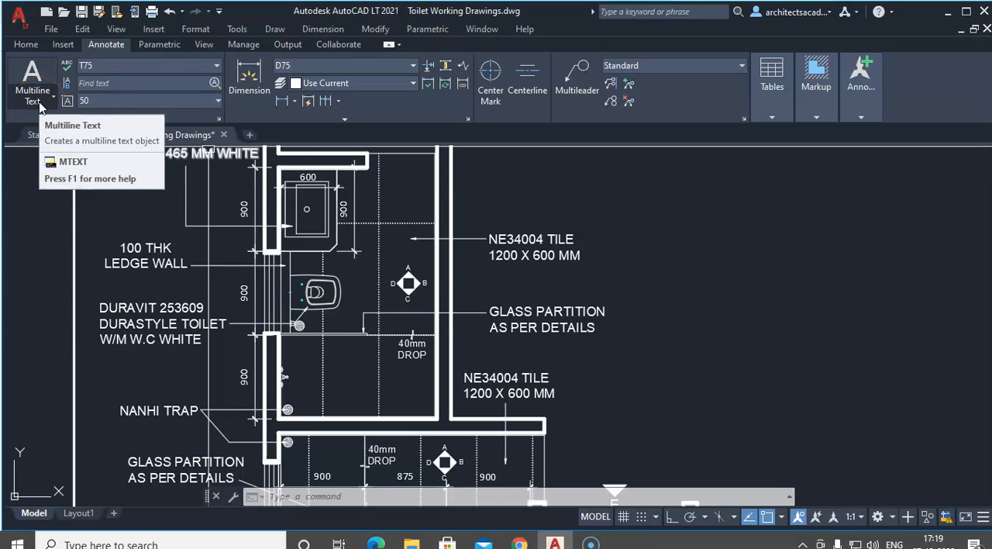
click(219, 121)
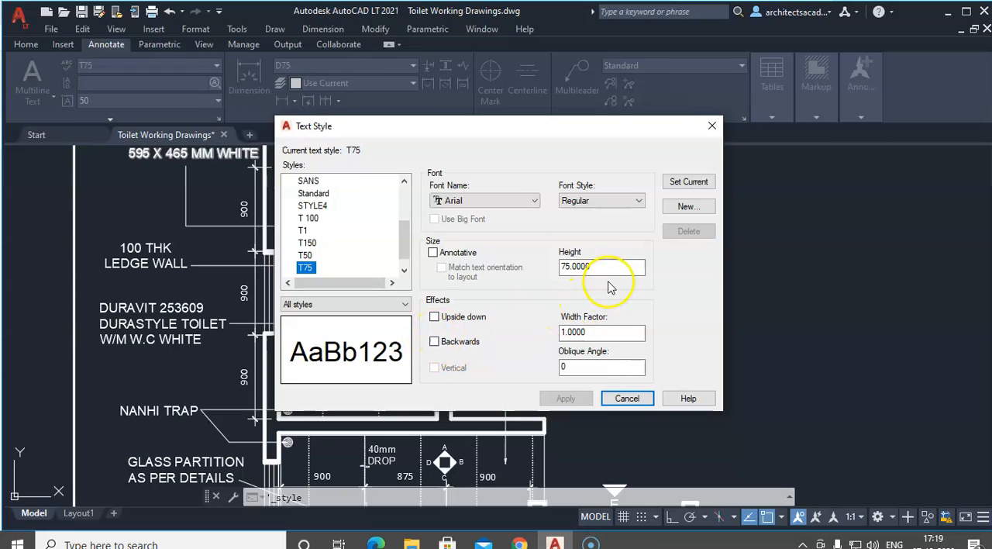
click(695, 210)
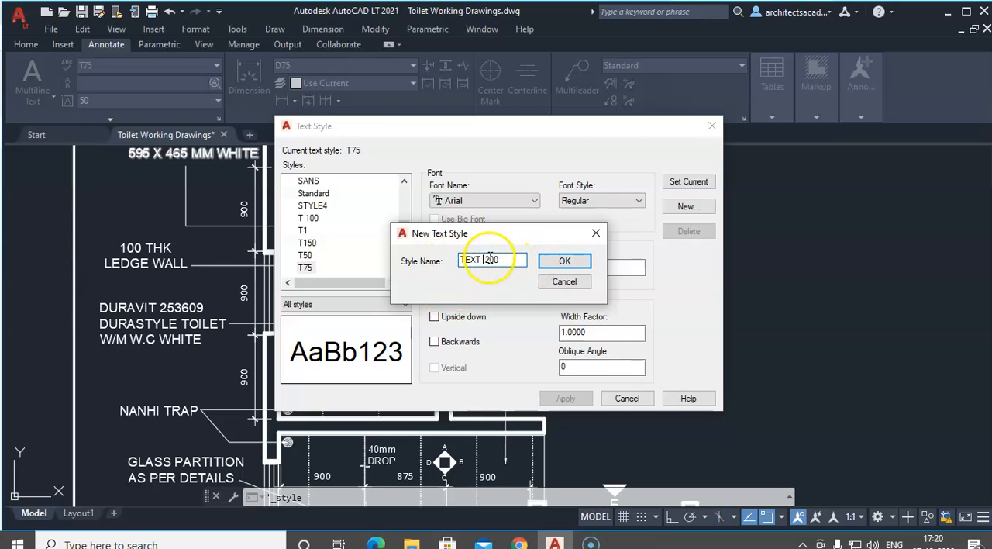
click(565, 261)
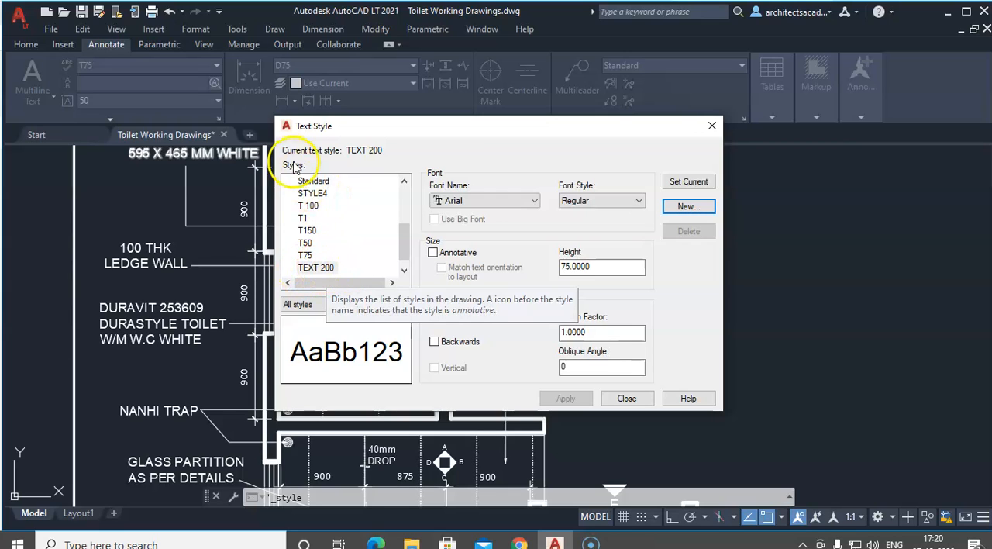
Step: Set the text height of the TEXT 200 style to 200
click(326, 271)
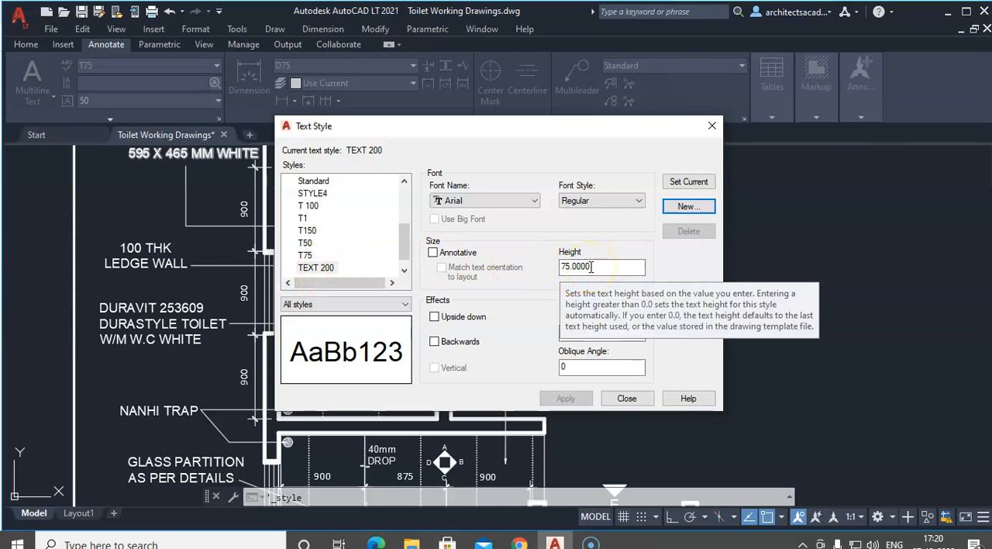
click(323, 268)
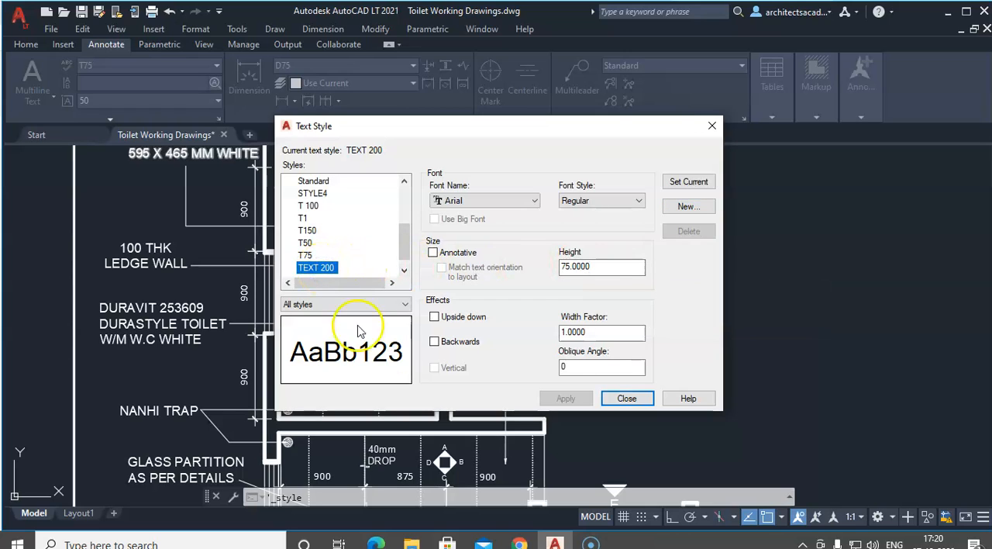
drag(612, 268, 533, 266)
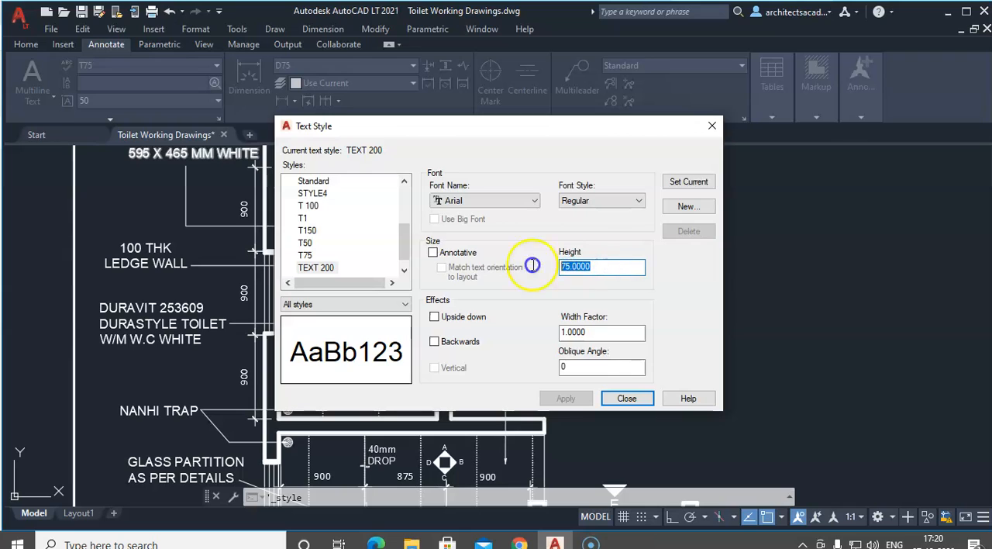
text(200)
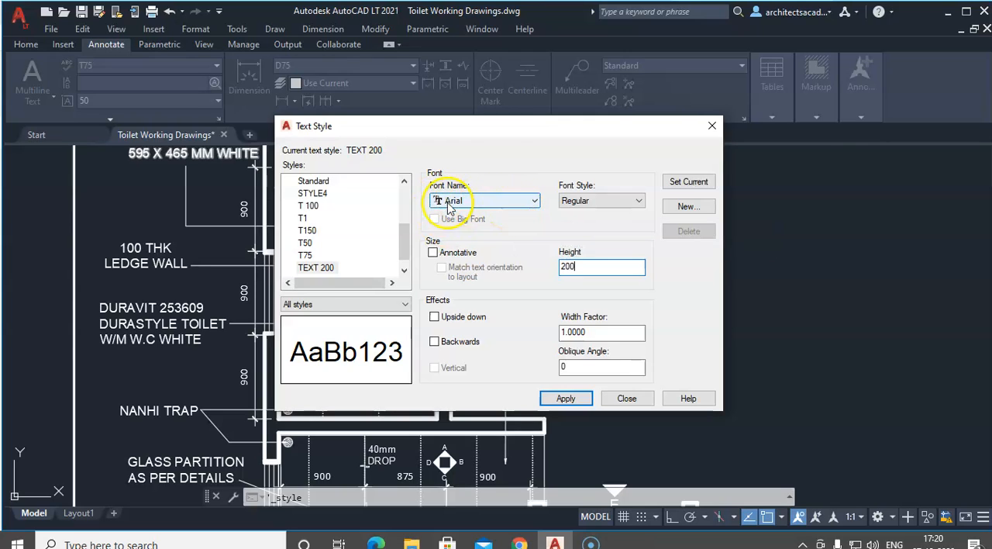
Step: Choose the Arial font with the Regular font style for the TEXT 200 style
click(507, 204)
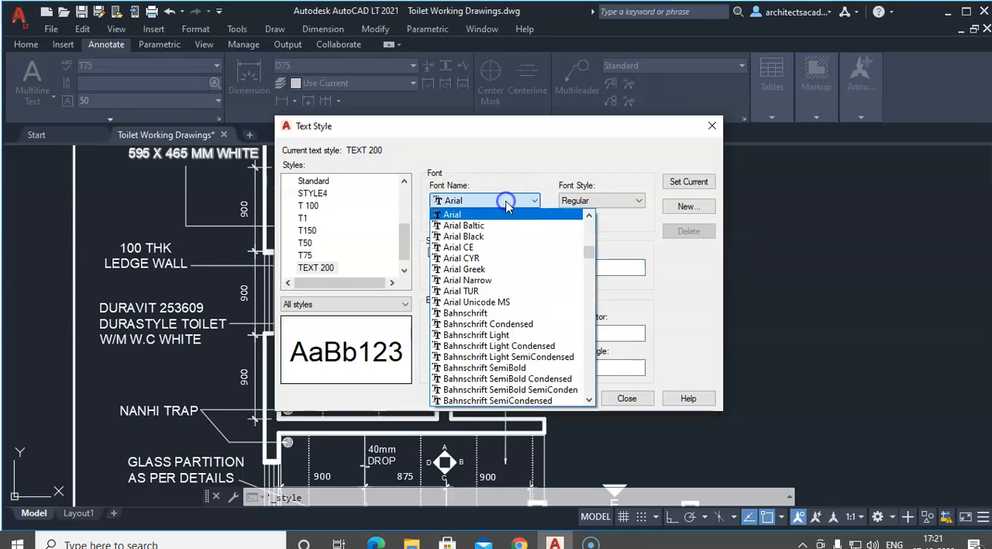
mouse_move(586, 255)
mouse_down()
mouse_move(594, 232)
mouse_move(574, 399)
mouse_move(589, 226)
mouse_move(586, 253)
mouse_up()
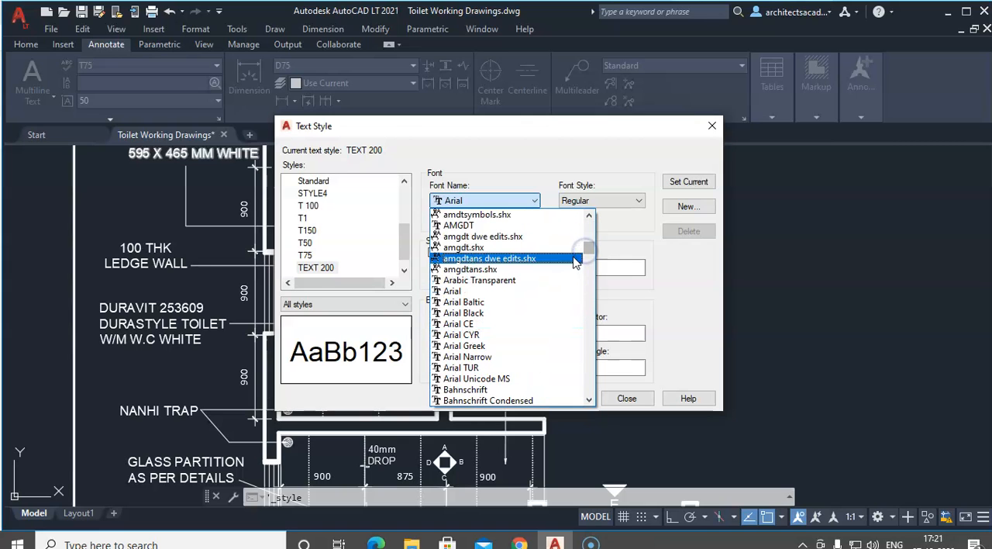
click(513, 292)
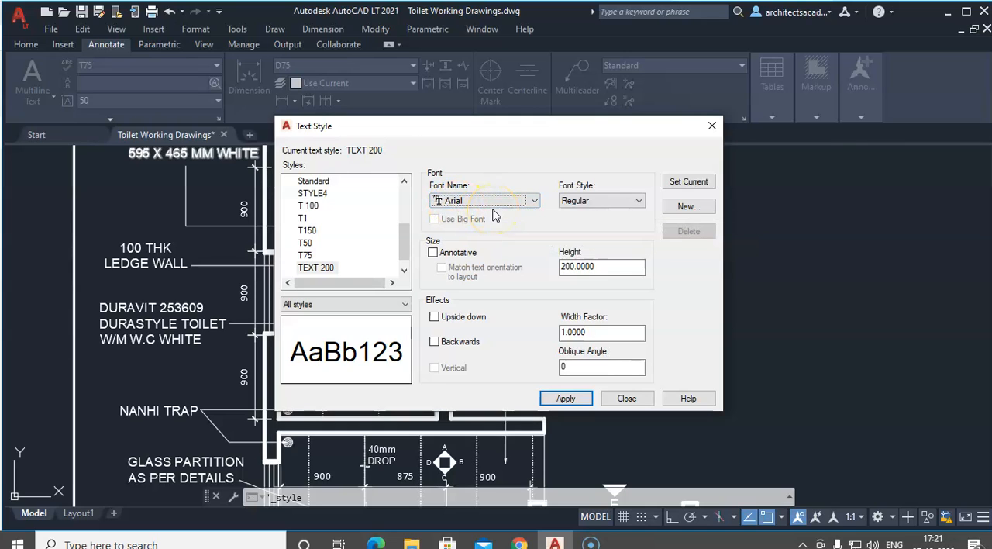
click(574, 201)
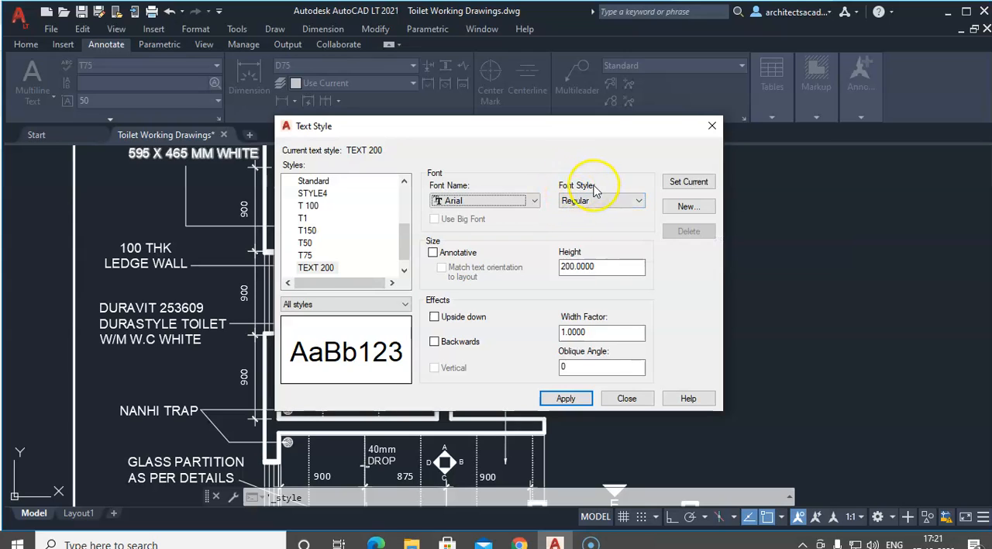
click(587, 202)
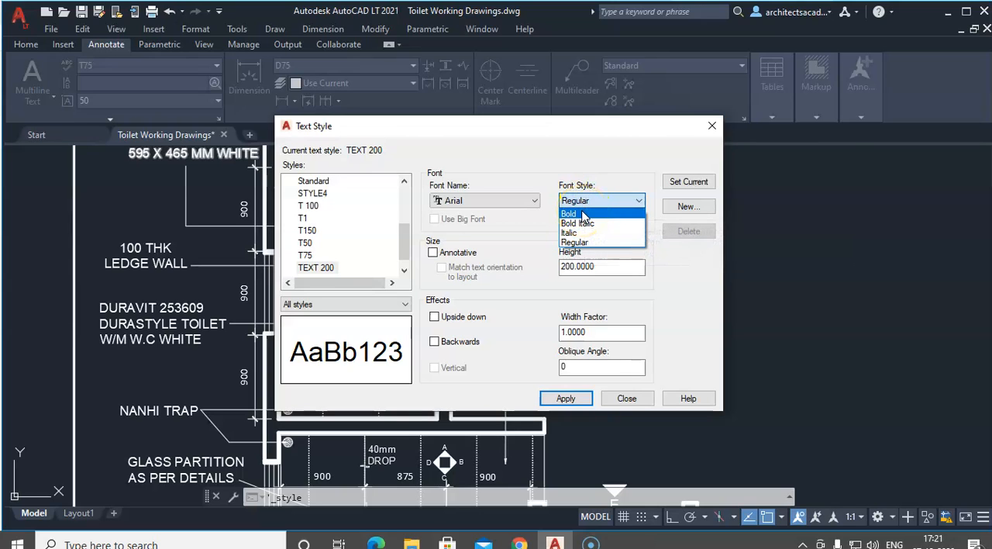
click(585, 225)
click(581, 227)
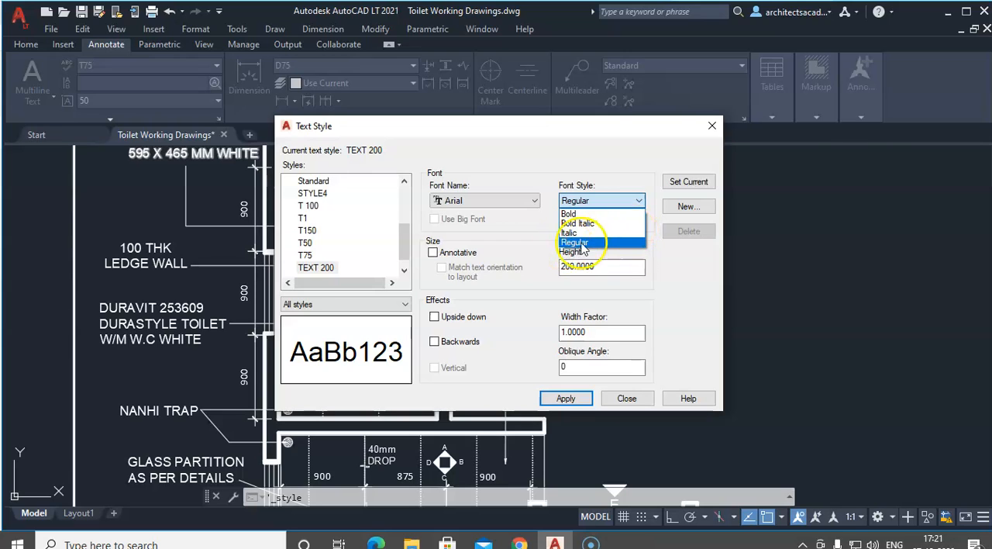
click(603, 245)
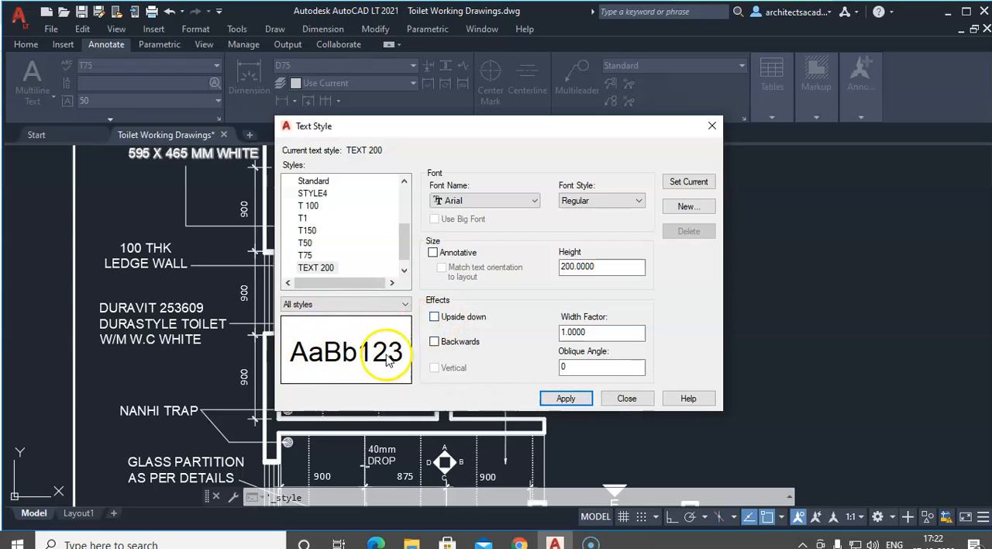
Step: Try the Upside down and Backwards effects on the TEXT 200 style, switching each one off again
click(434, 318)
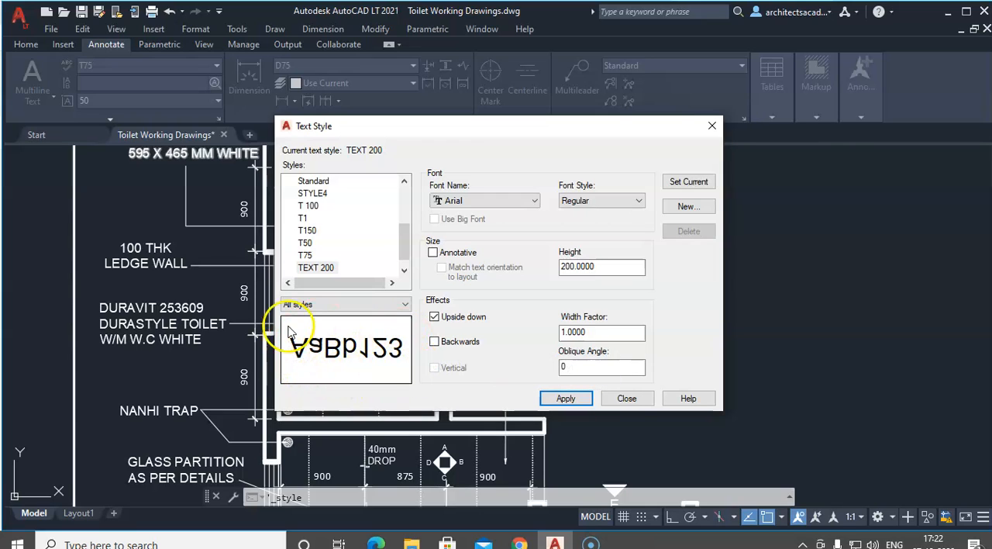
click(434, 317)
click(434, 342)
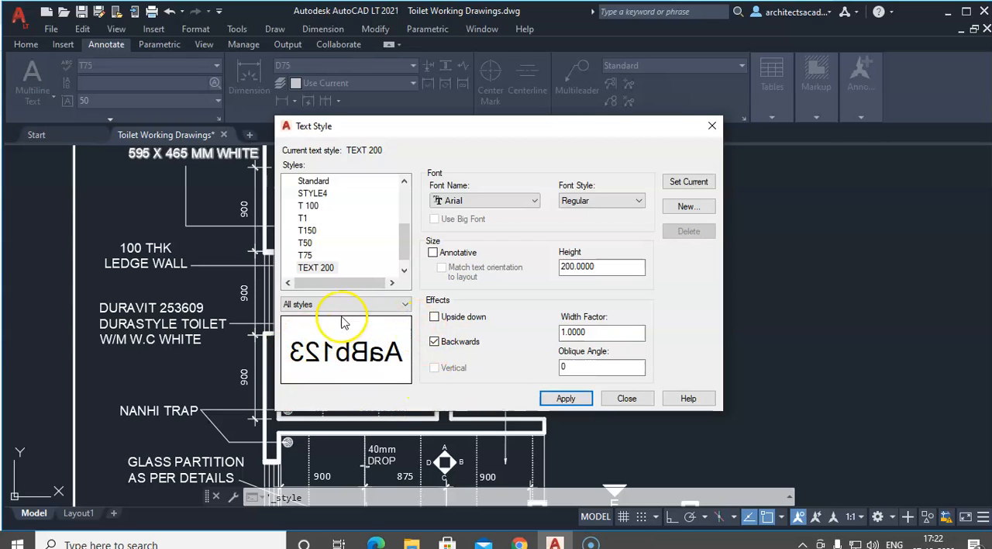
click(434, 342)
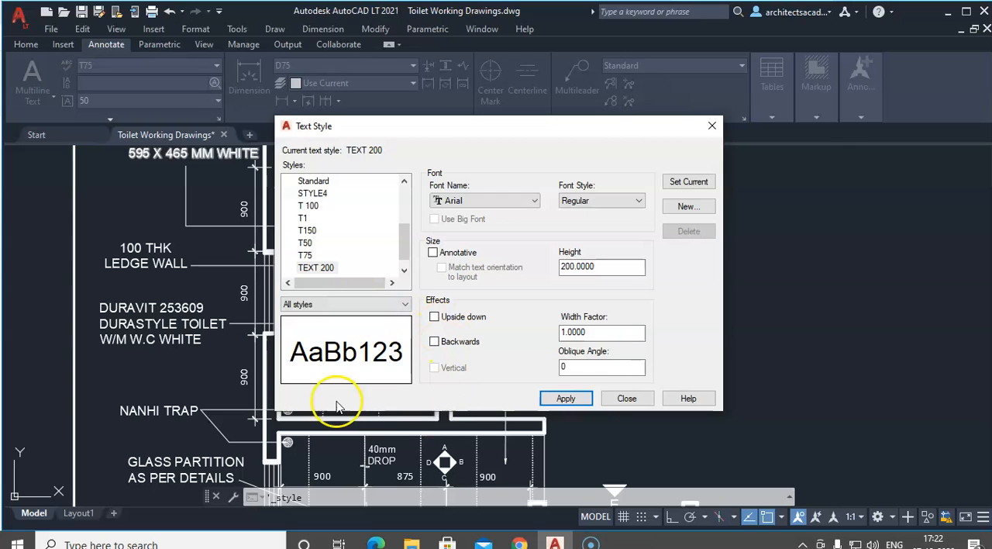
Step: Try a width factor of 4 on the TEXT 200 style and set it back to 1
click(608, 332)
drag(608, 332, 480, 318)
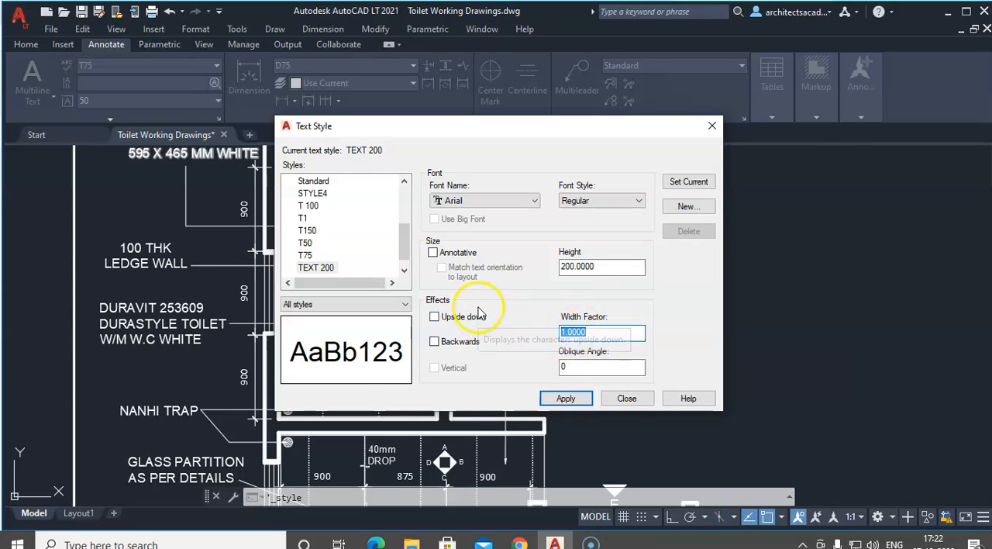
text(4)
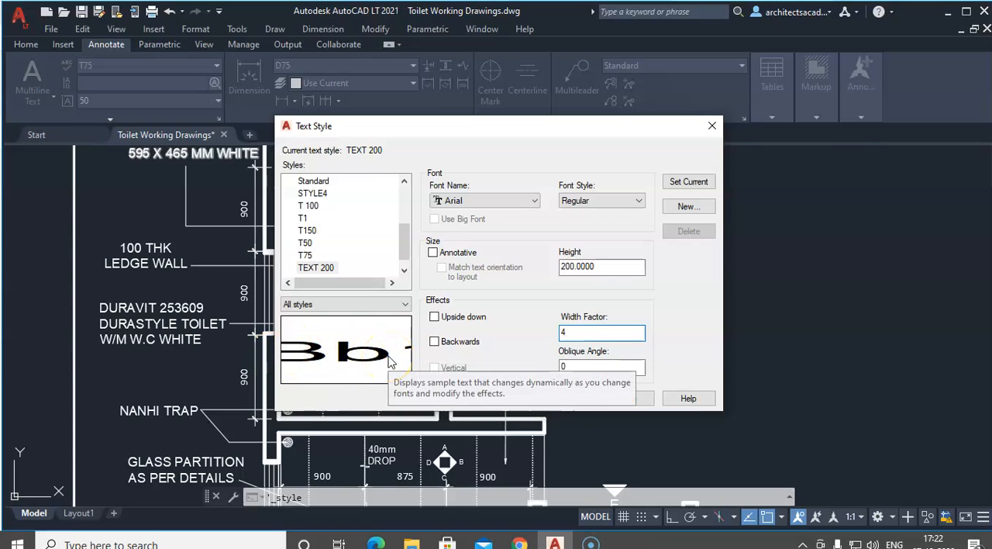
click(597, 333)
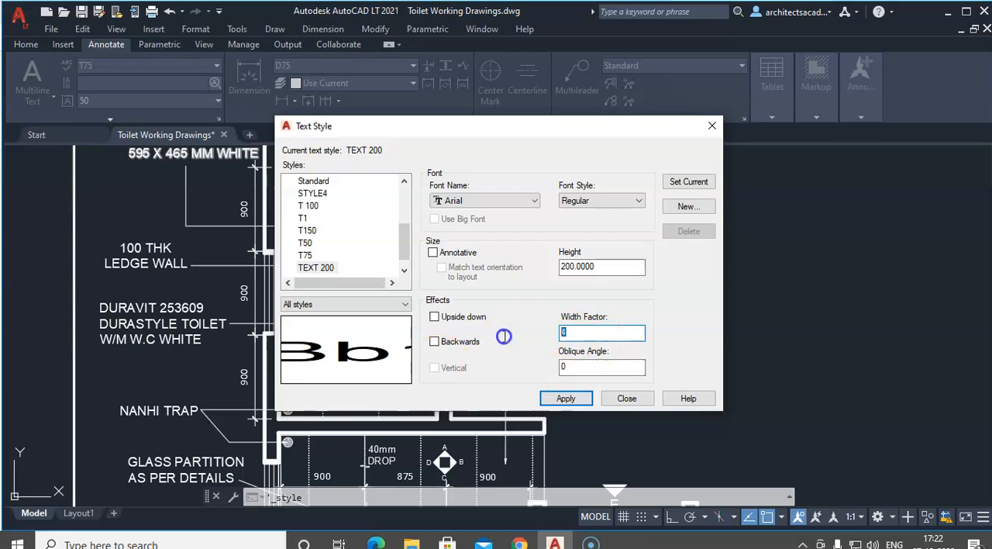
text(1)
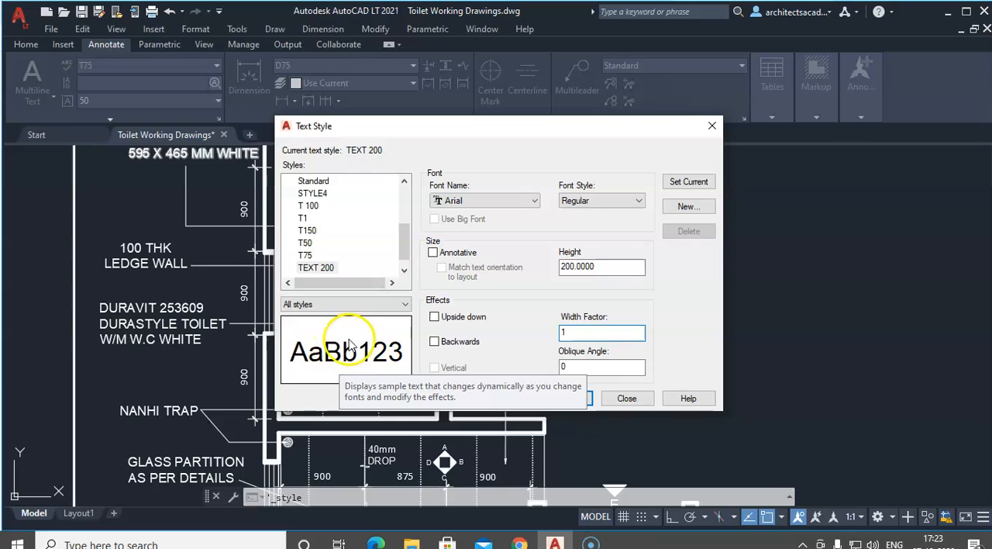
Step: Try oblique angles of 45 and 75 on the TEXT 200 style and return the angle to 0
double_click(586, 367)
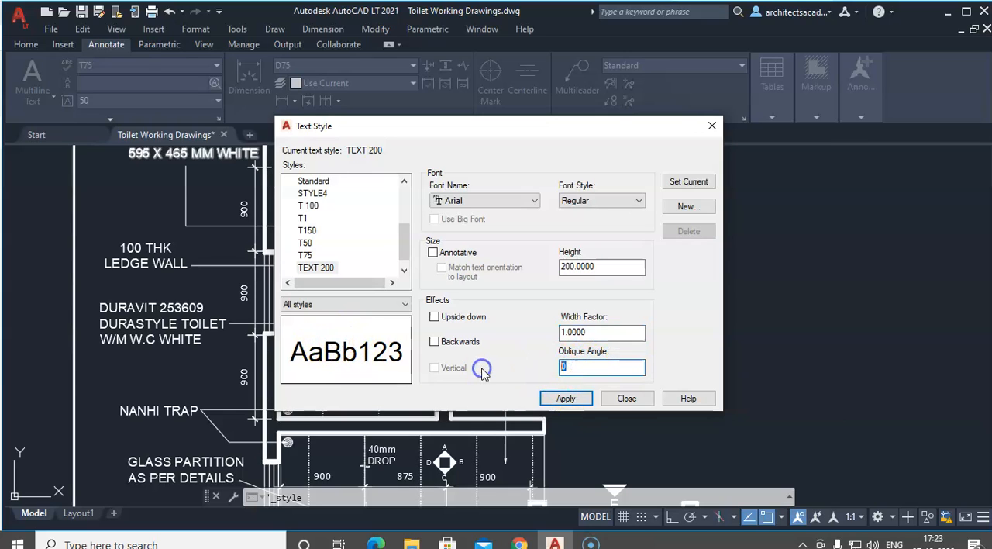
text(45)
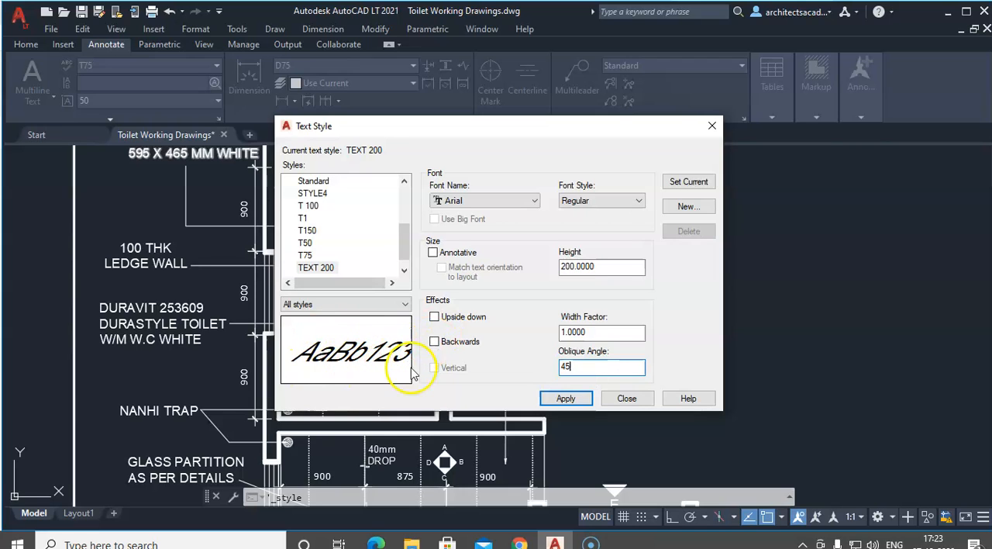
drag(594, 371, 502, 377)
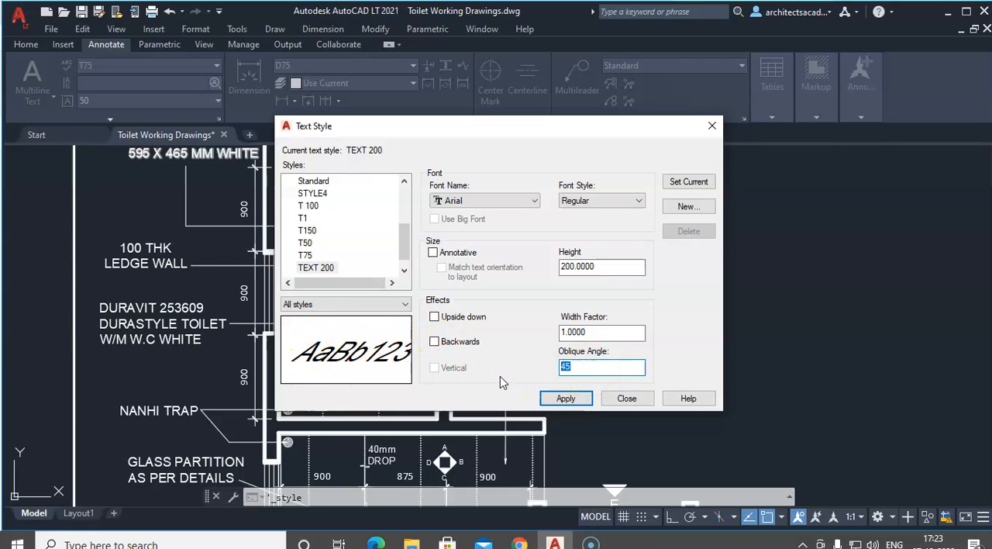
text(75)
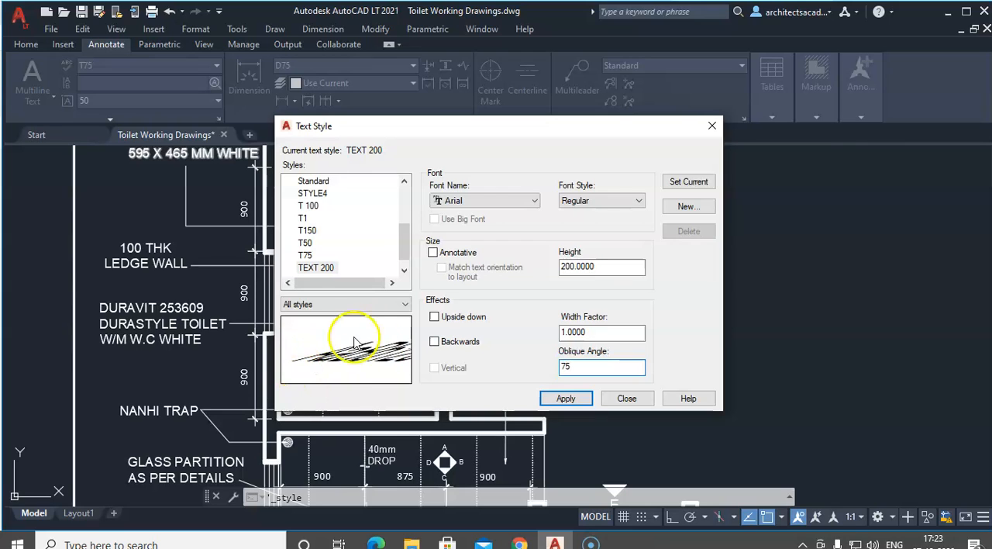
click(587, 365)
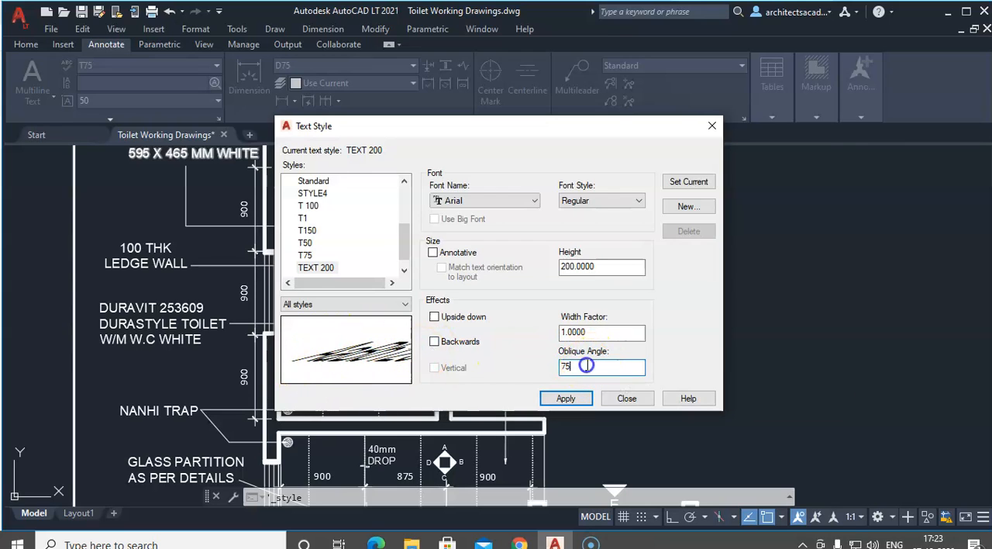
text(0)
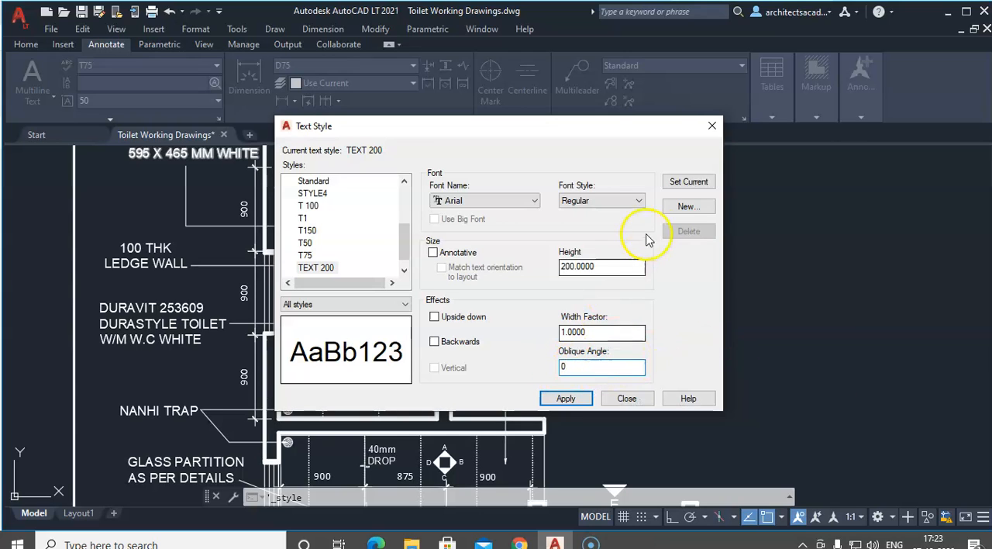
Step: Make TEXT 200 the current text style, saving its changes, and check it in the list of available text styles
click(687, 182)
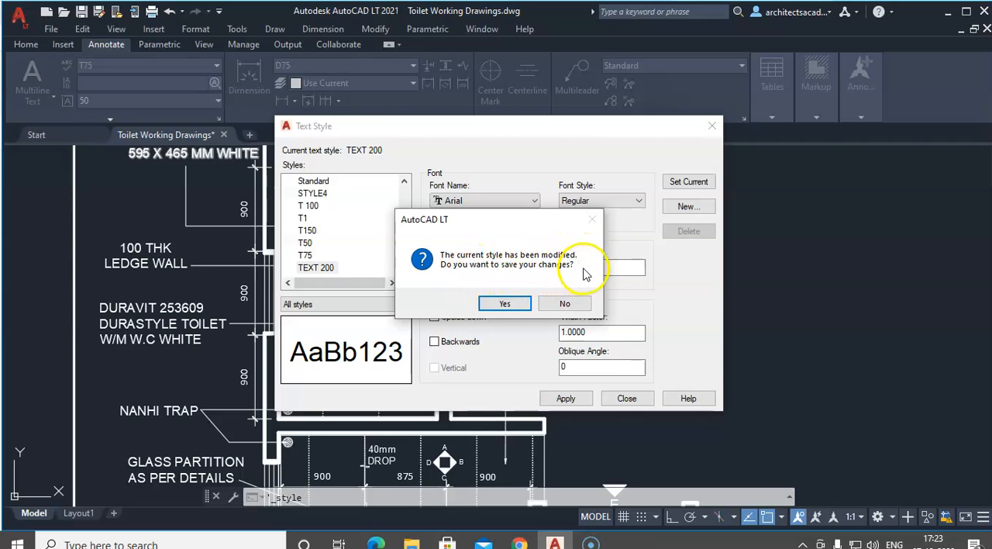
click(505, 303)
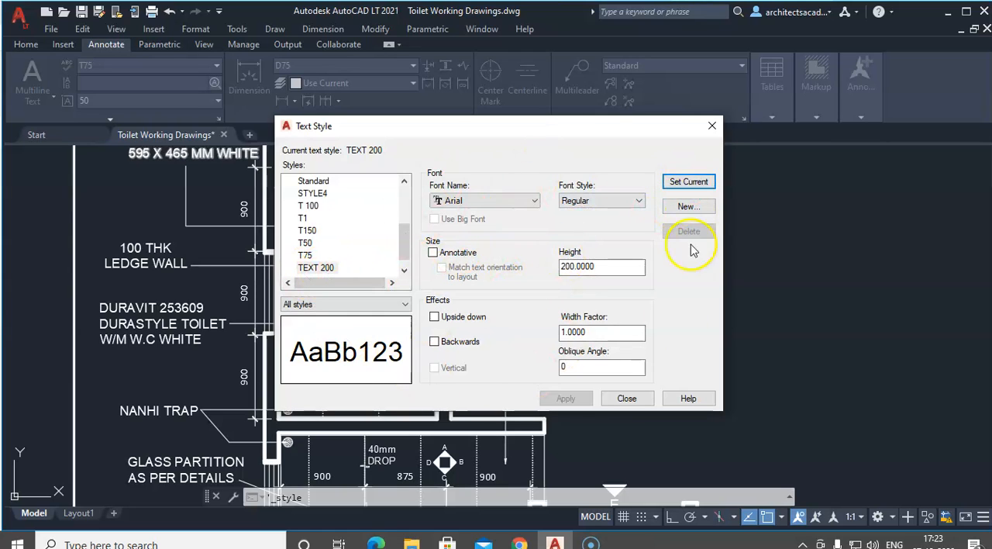
click(712, 126)
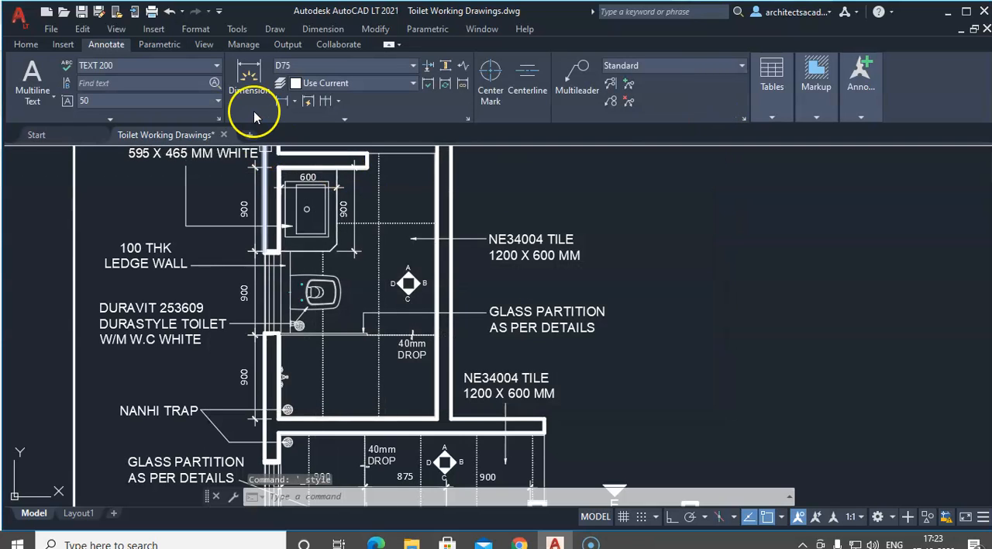
click(142, 67)
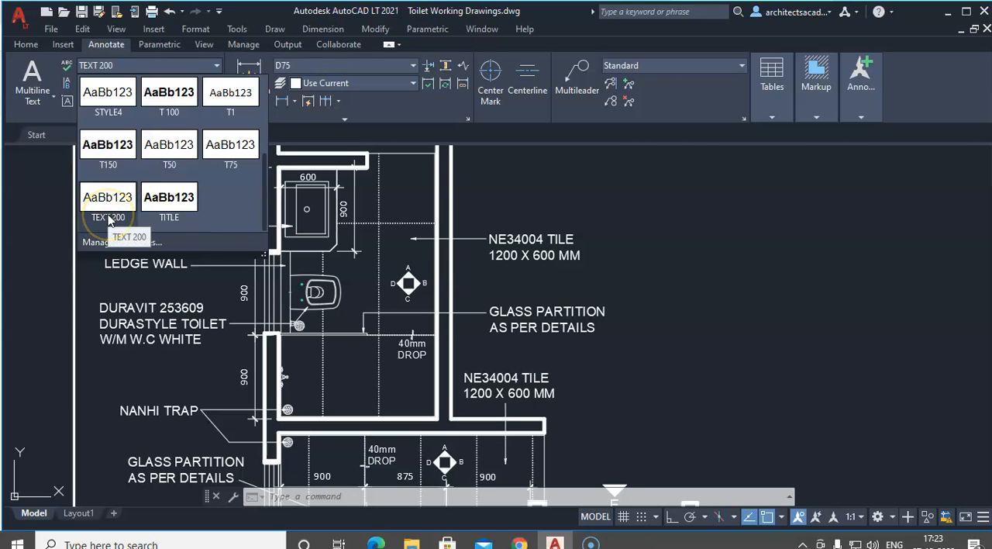
click(668, 210)
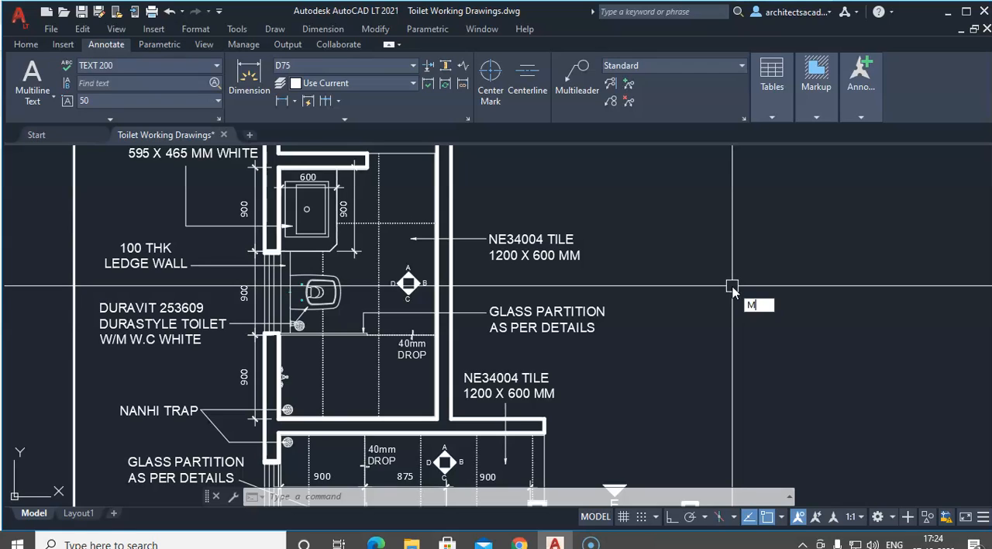
Step: Place multiline text in the empty area beside the toilet plan, reading TRIAL TEXT with 3000 X 2500 on the line below
text(T)
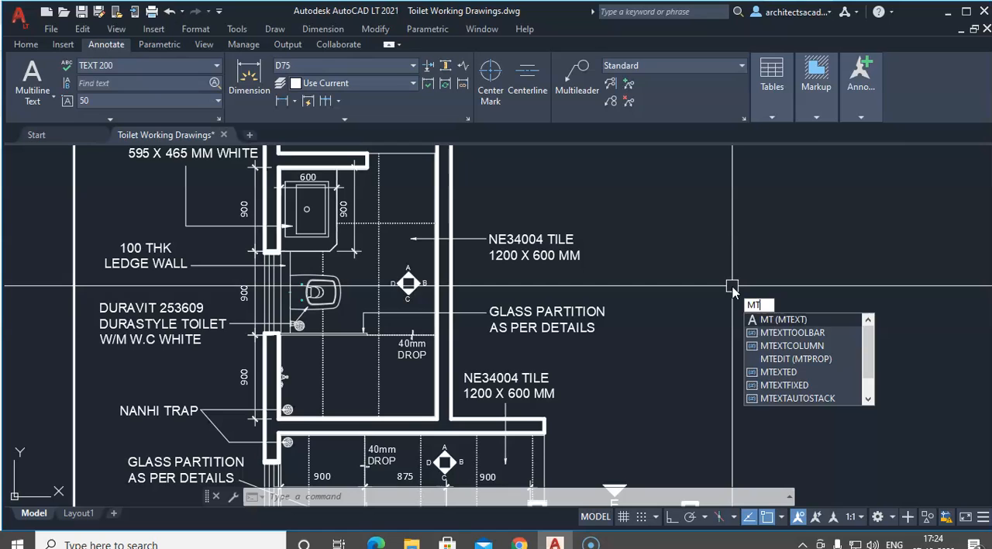
click(793, 324)
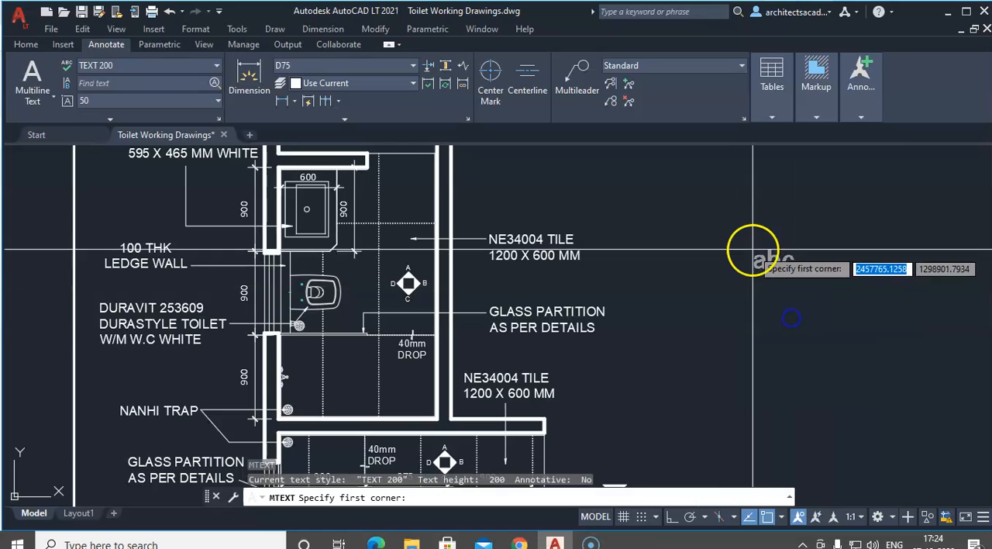
click(720, 223)
click(860, 285)
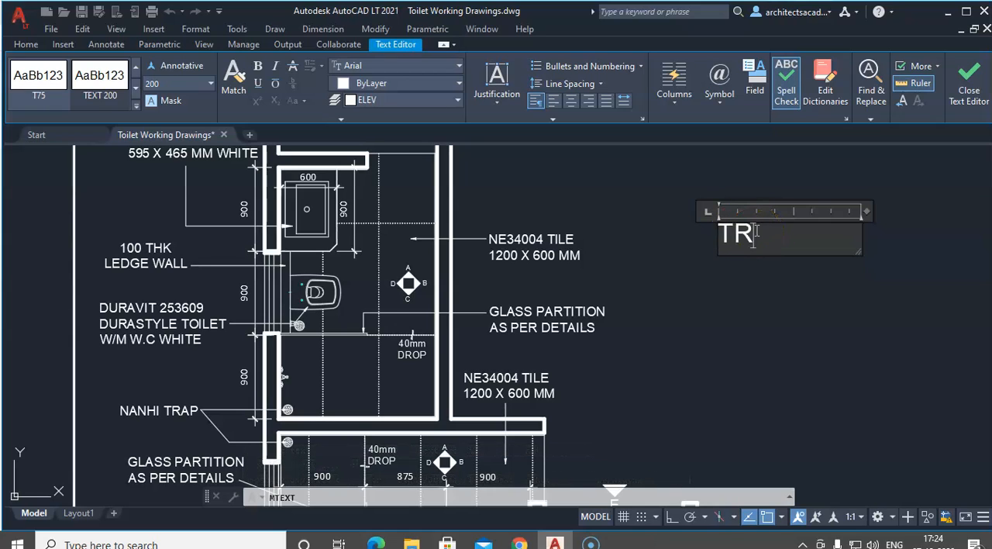
text(XT)
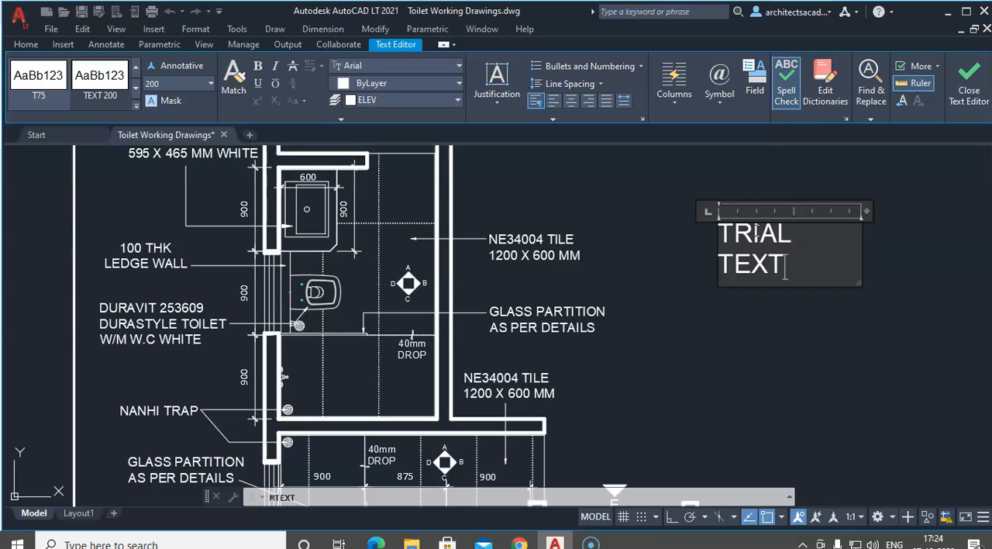
key(Return)
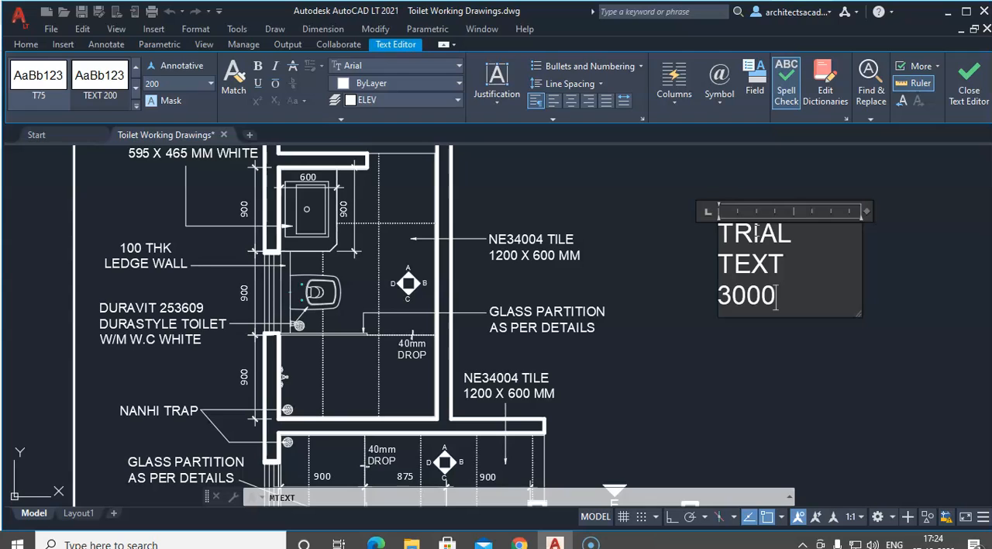
text(3000 X 2500)
Step: Widen the text box so TRIAL TEXT fits on one line, centre both lines, and finish editing the text
drag(865, 210, 910, 212)
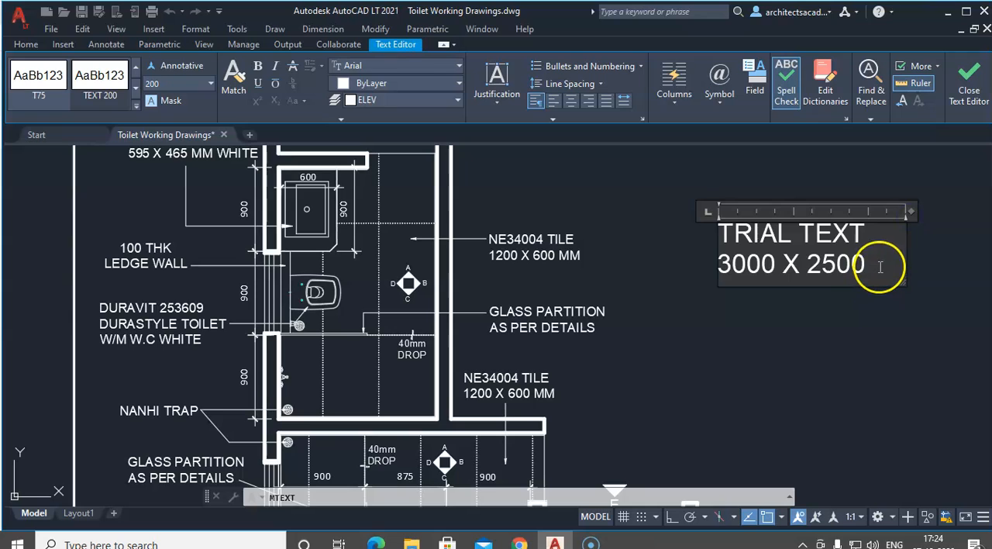
drag(878, 273, 651, 224)
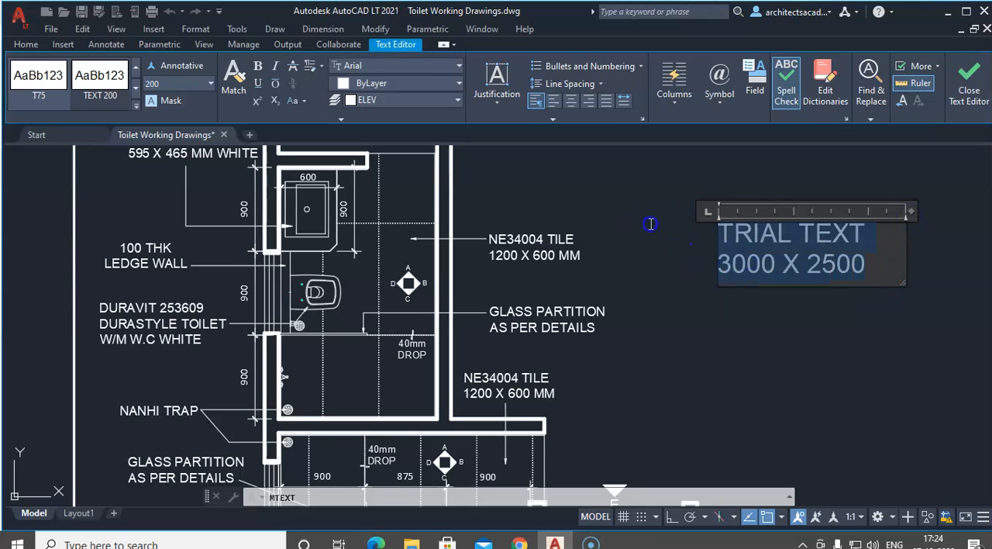
click(569, 102)
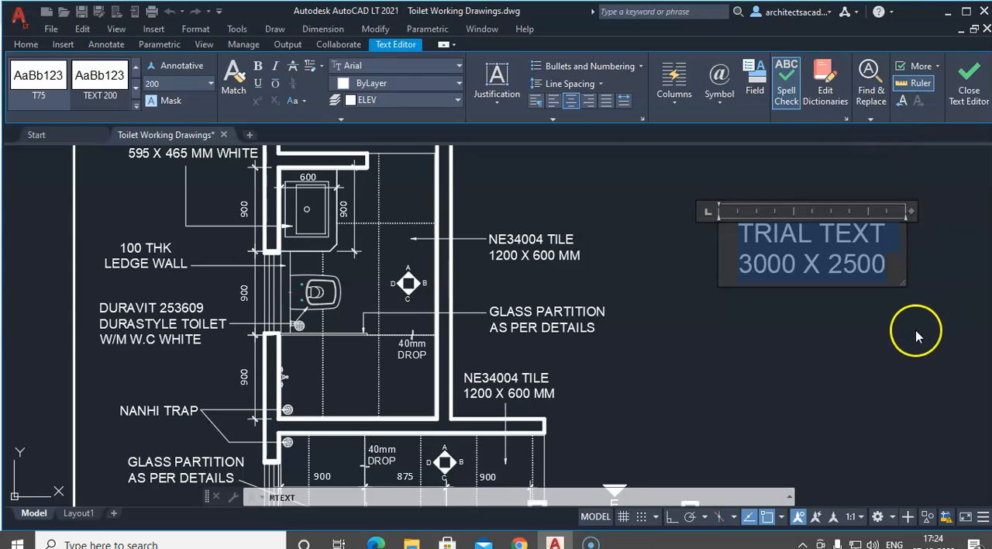
click(799, 349)
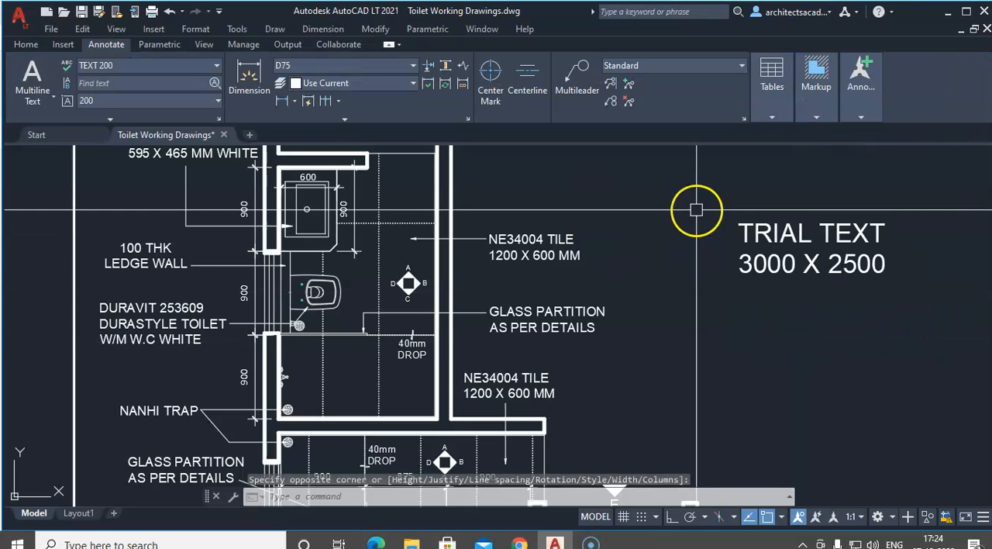